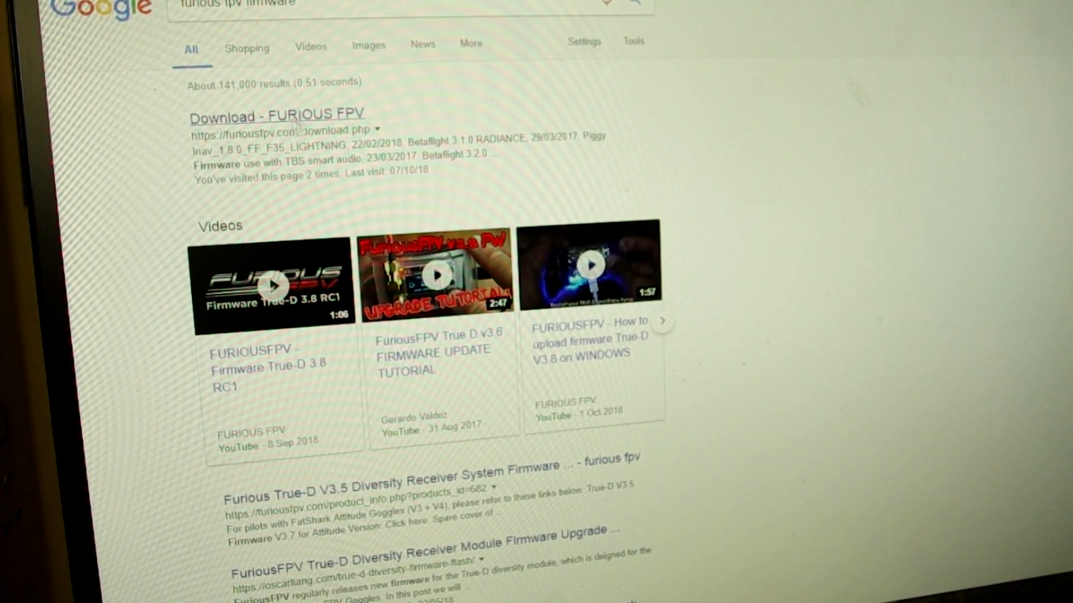
Open the 'Download - FURIOUS FPV' result from the Google search page.
click(298, 125)
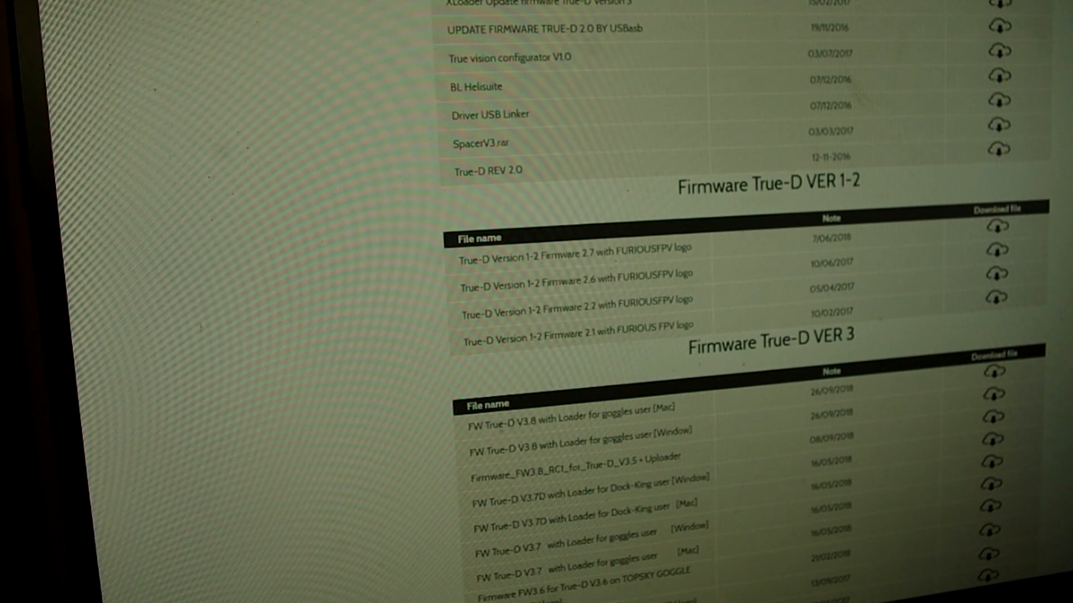
scroll(532, 410, down, 5)
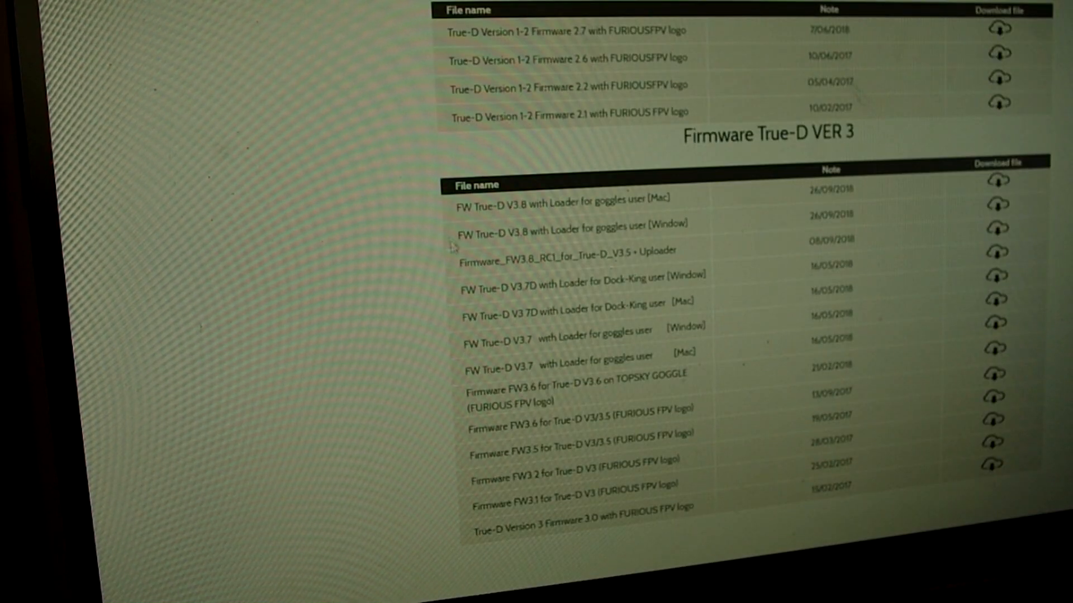
Download 'FW True-D V3.8 with Loader for goggles user [Window]' from the True-D VER 3 table.
drag(457, 208, 680, 197)
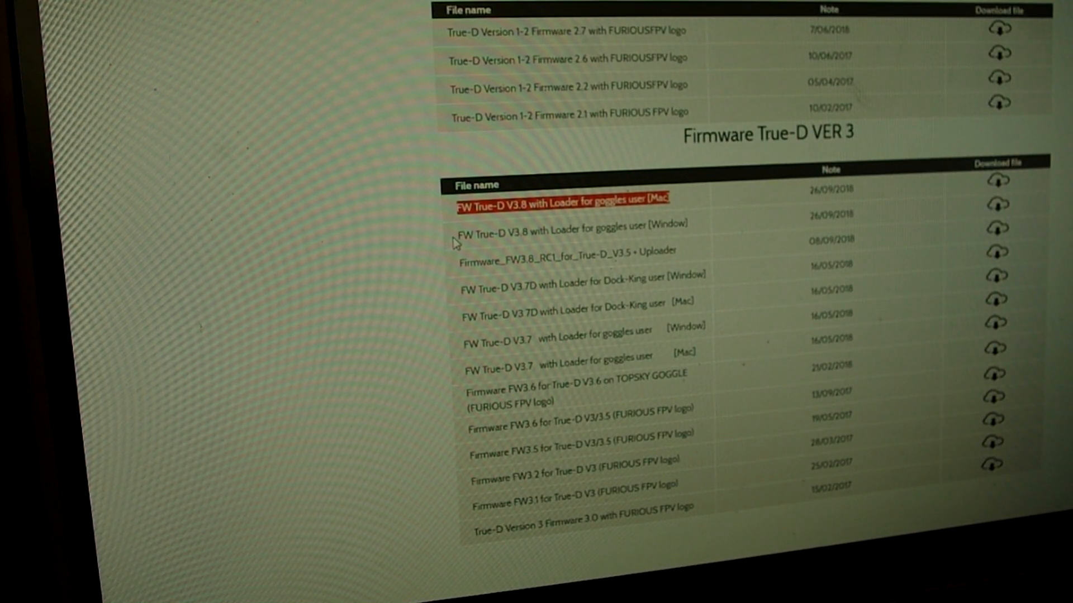
drag(458, 238, 699, 220)
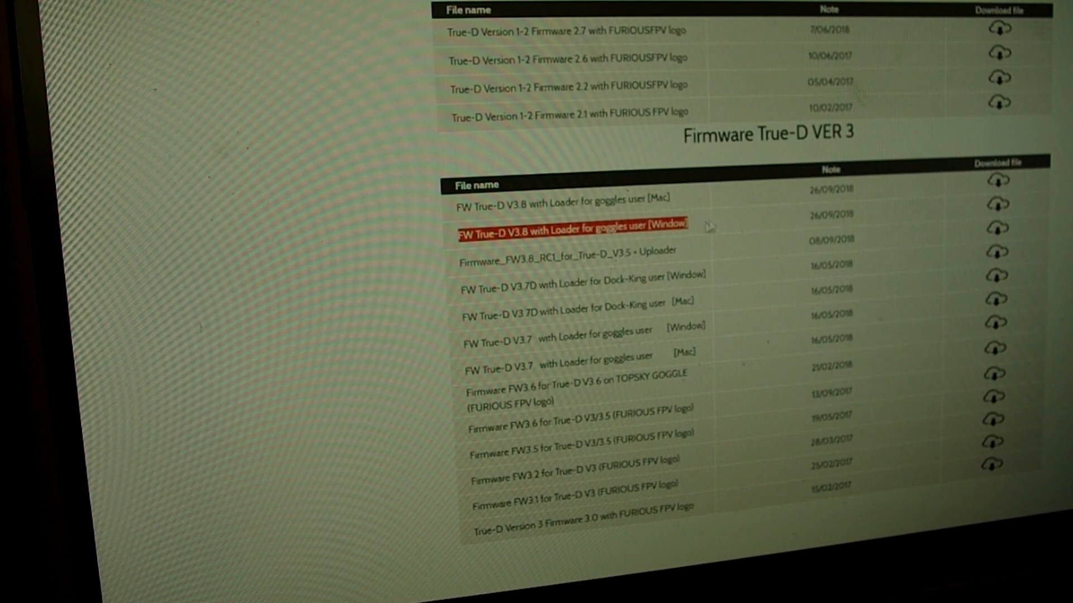
click(720, 220)
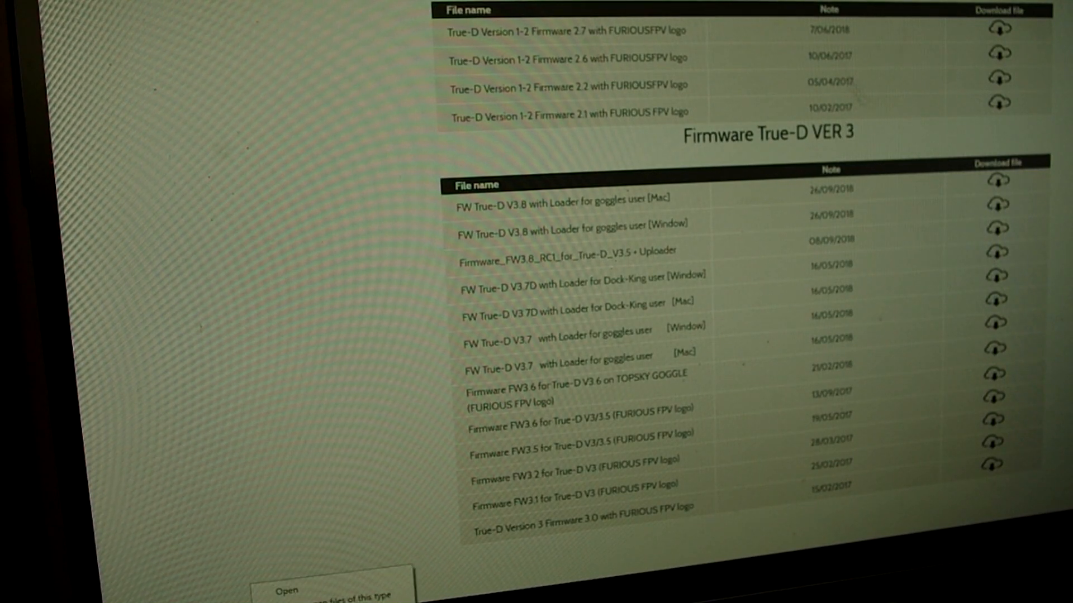
Move the downloaded firmware zip from Downloads into the Desktop > keyboard folder.
click(335, 584)
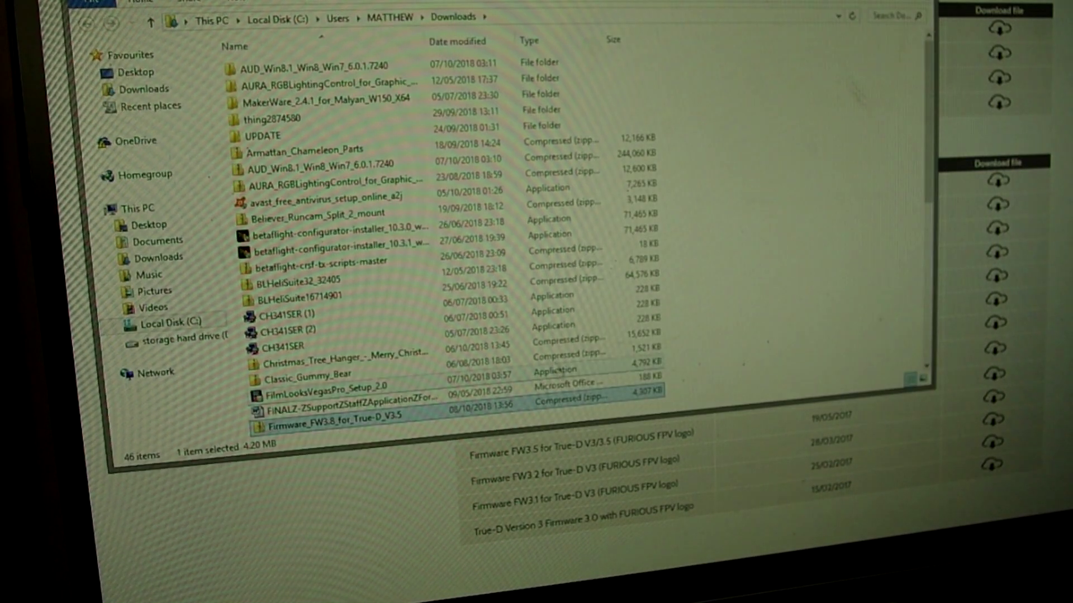
right_click(394, 419)
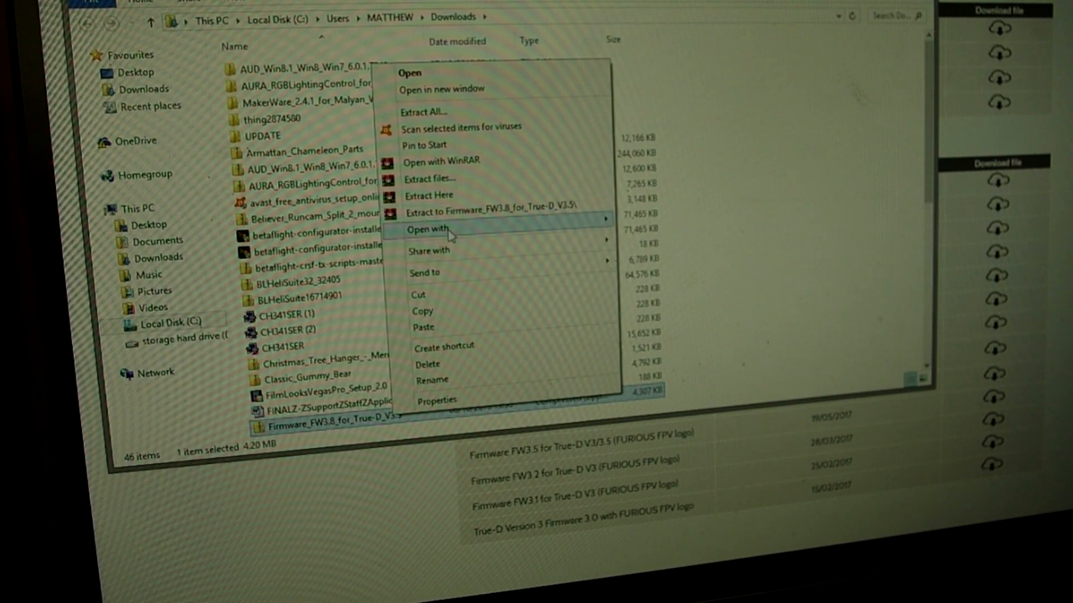
click(444, 300)
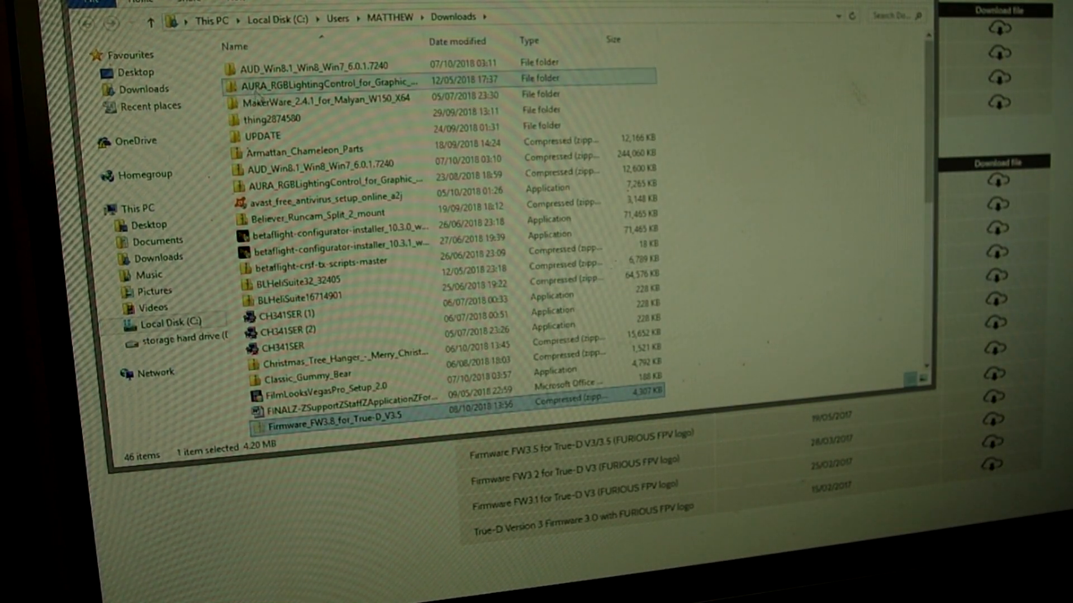
drag(335, 419, 319, 180)
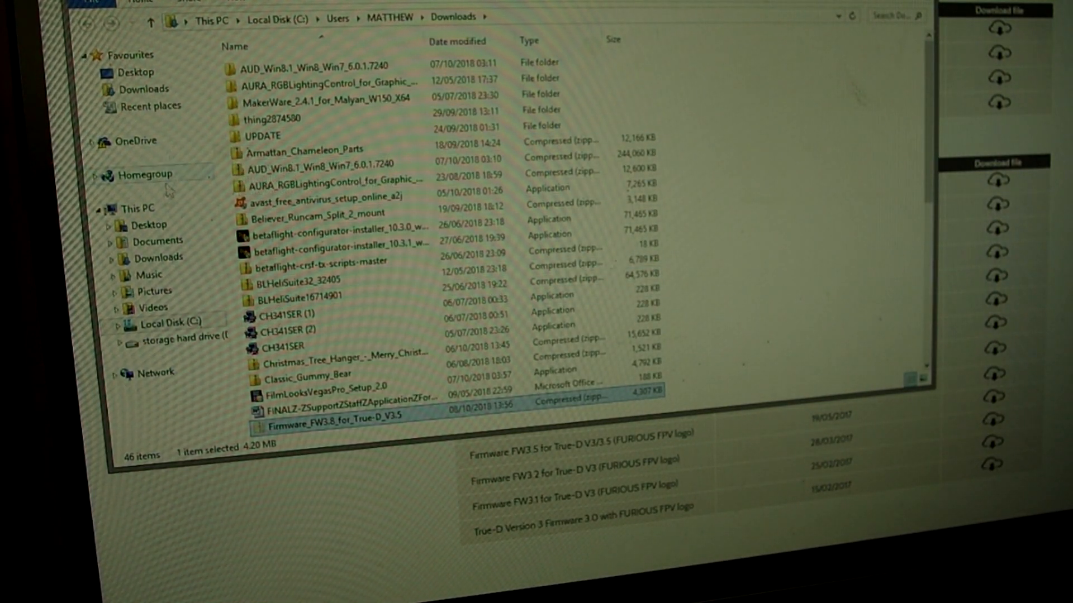
click(150, 225)
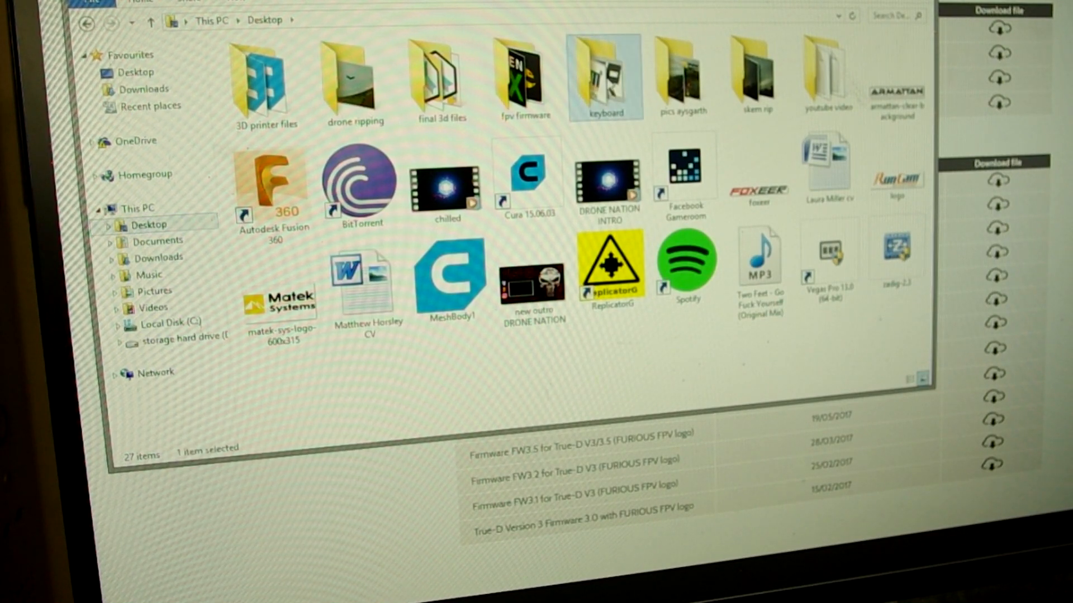
double_click(606, 80)
right_click(632, 182)
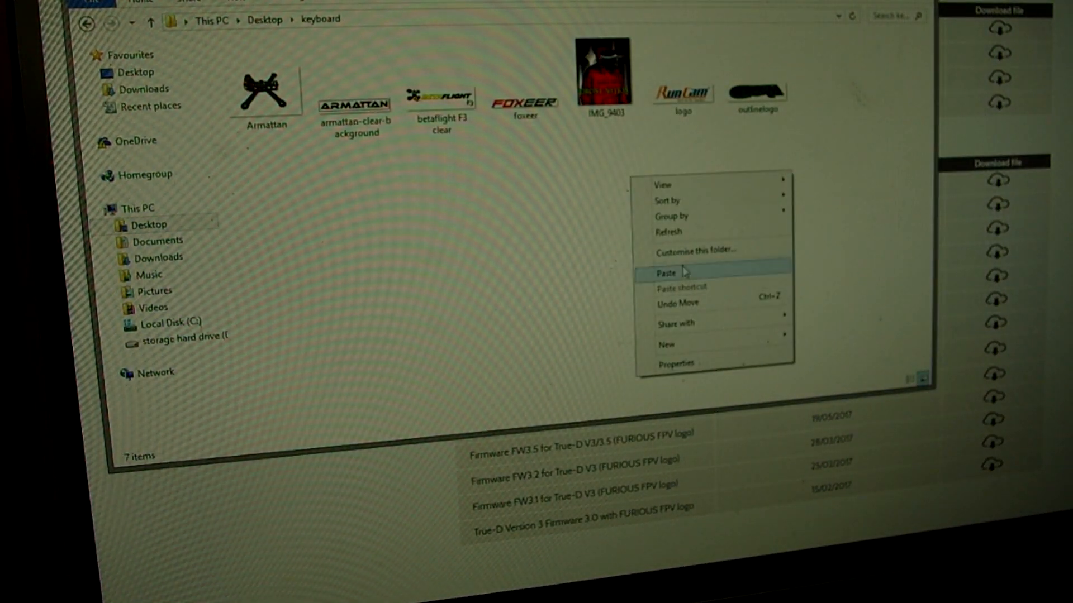
click(687, 276)
click(815, 202)
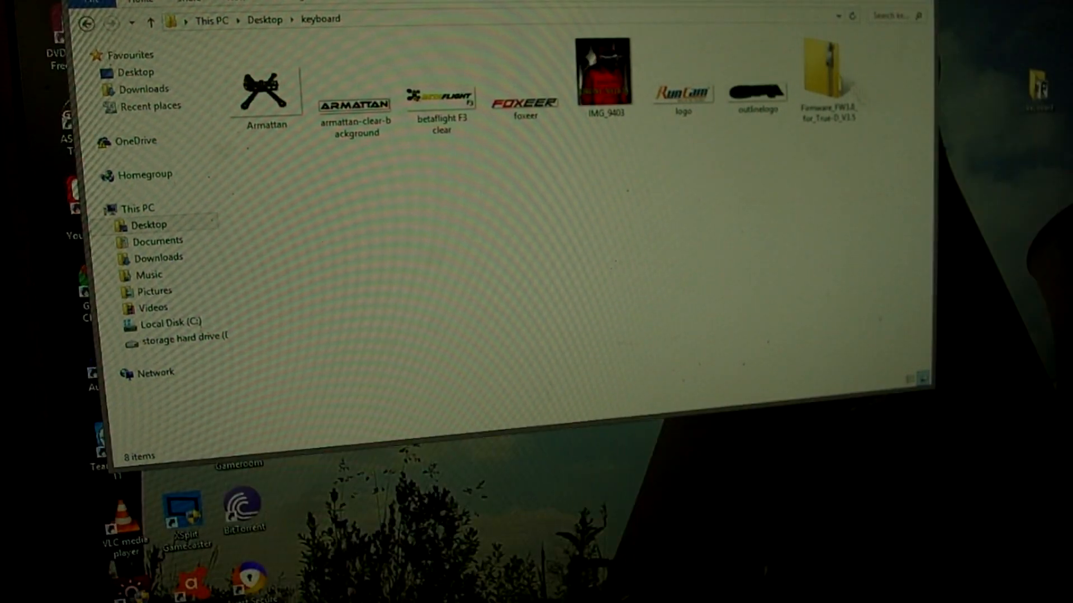
Extract the zip to Firmware_FW3.8_for_True-D_V3.5 and enter the extracted folder.
right_click(828, 76)
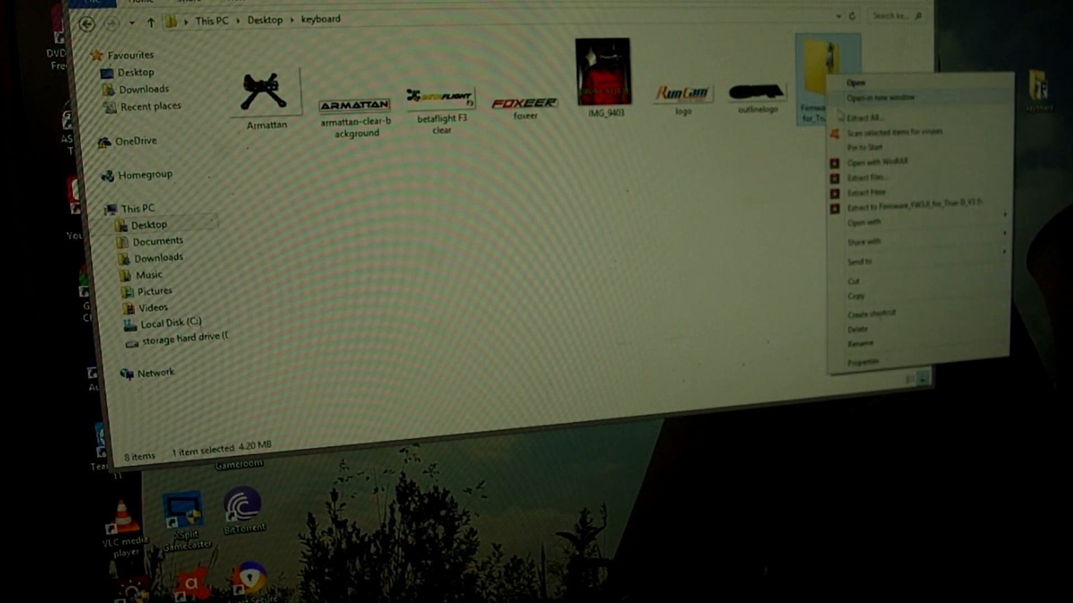
click(886, 207)
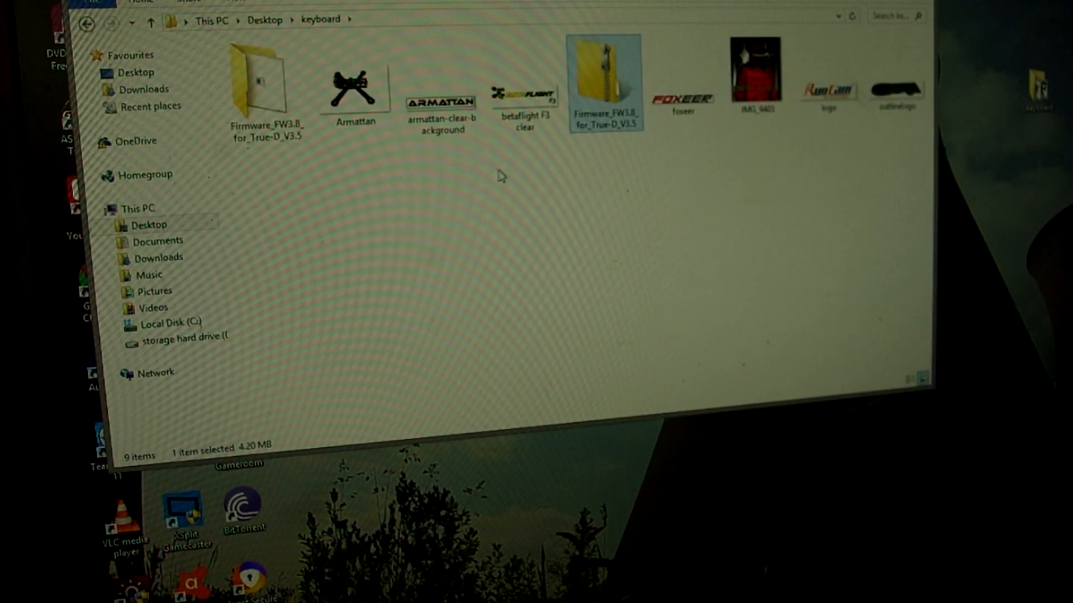
click(276, 94)
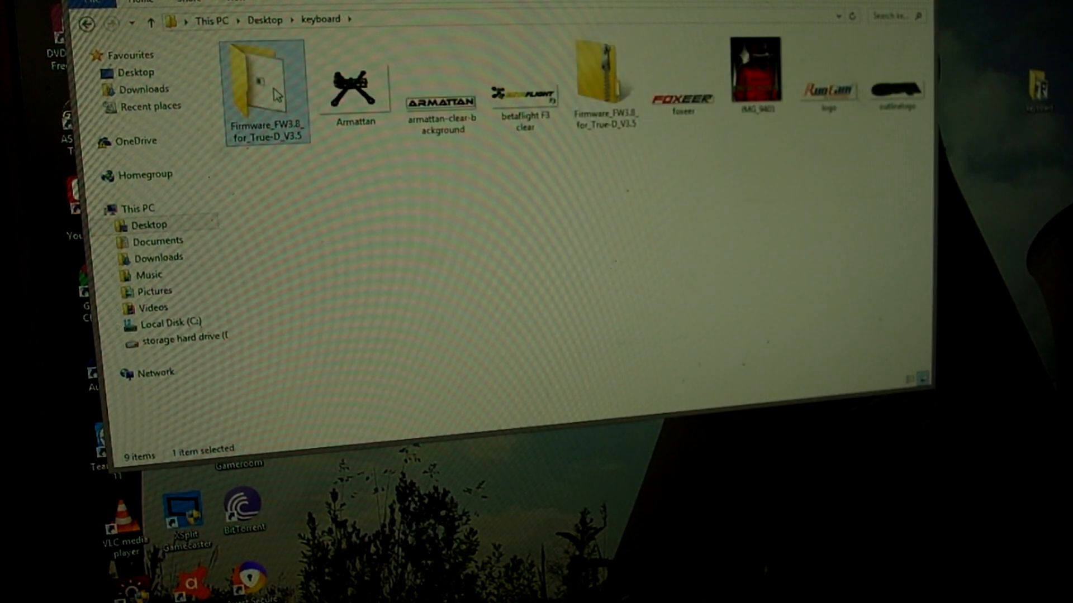
double_click(259, 86)
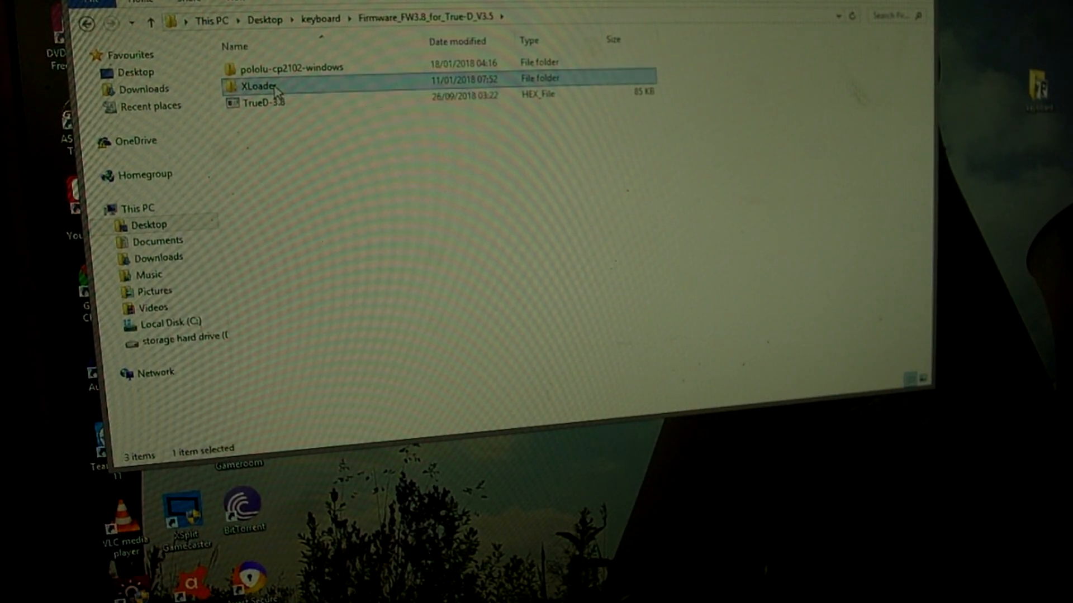
double_click(277, 91)
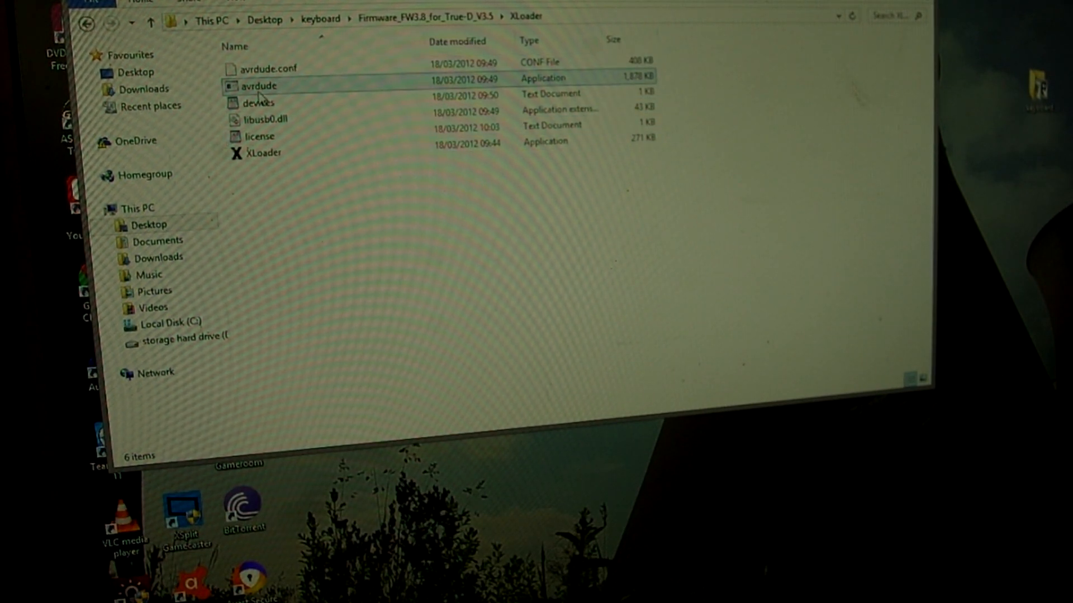
mouse_move(263, 152)
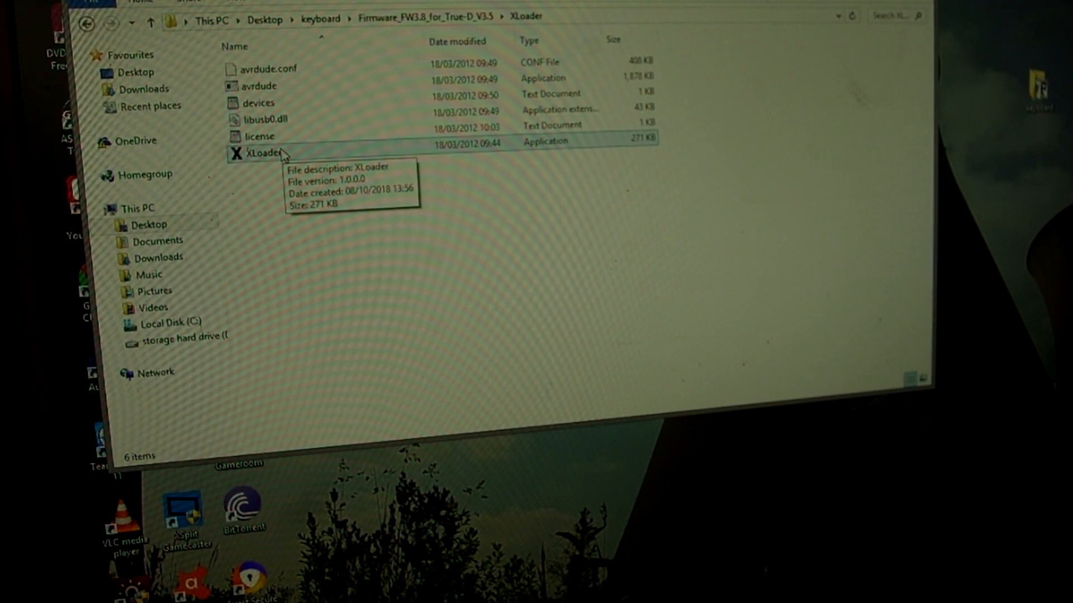
Launch the XLoader application from the XLoader folder.
double_click(284, 155)
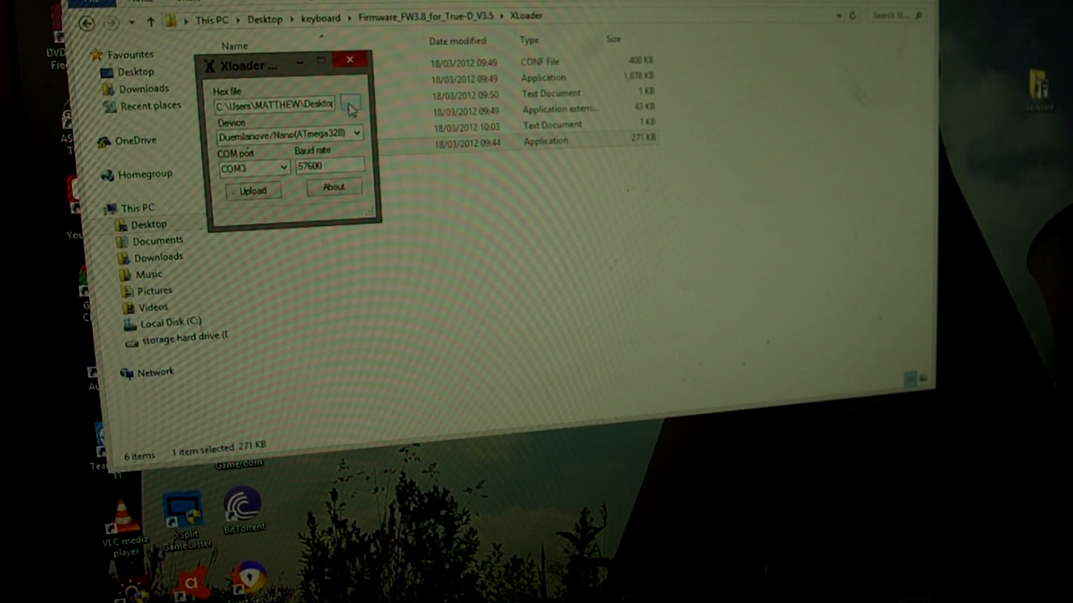
Browse the hex-file picker to Desktop > keyboard > Firmware_FW3.8_for_True-D_V3.5.
click(350, 104)
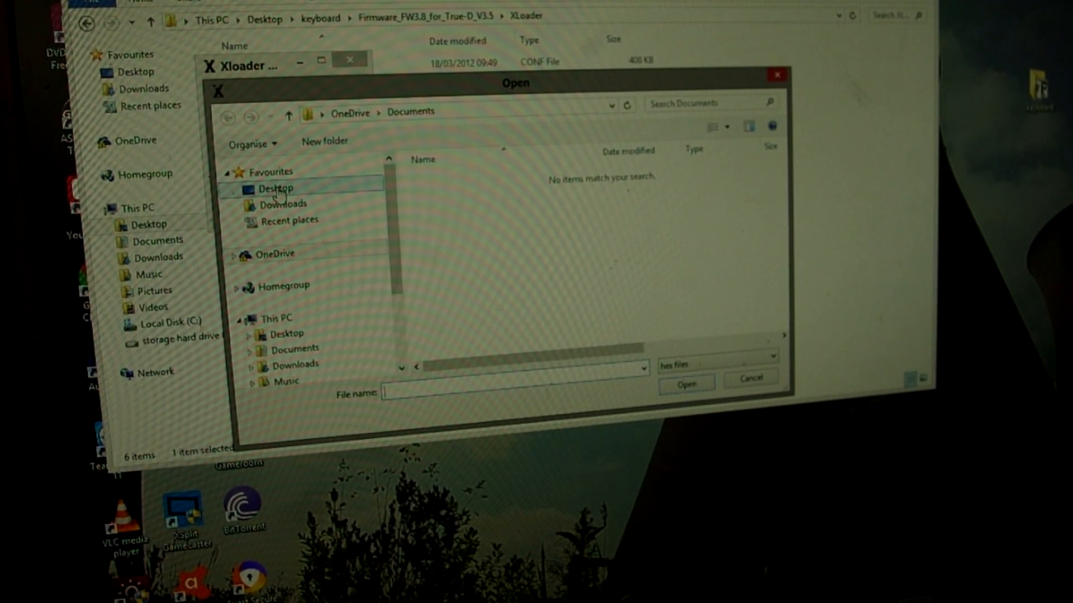
click(275, 189)
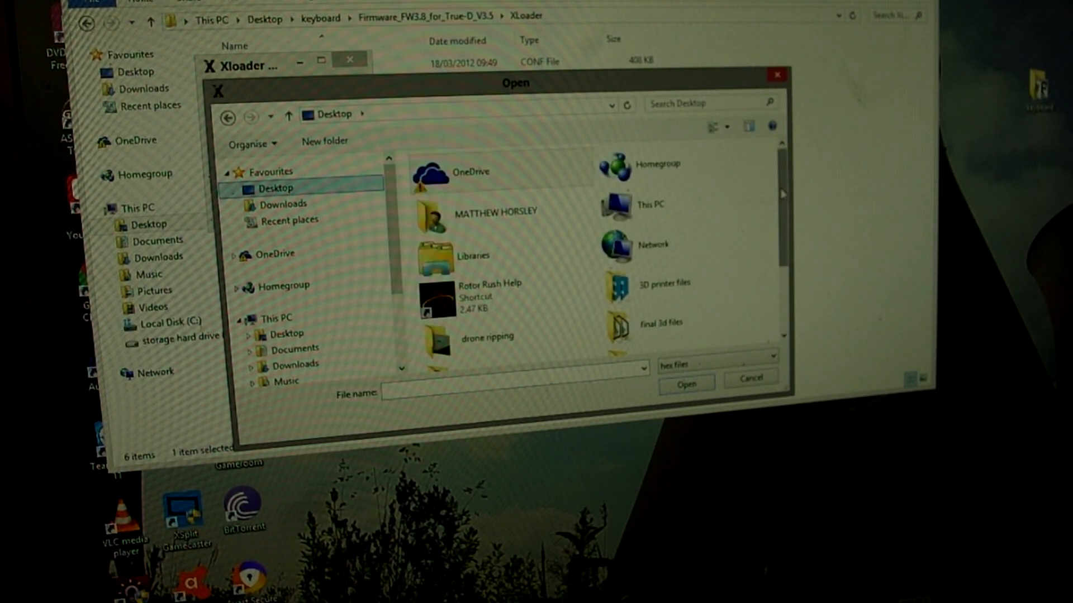
scroll(754, 235, down, 5)
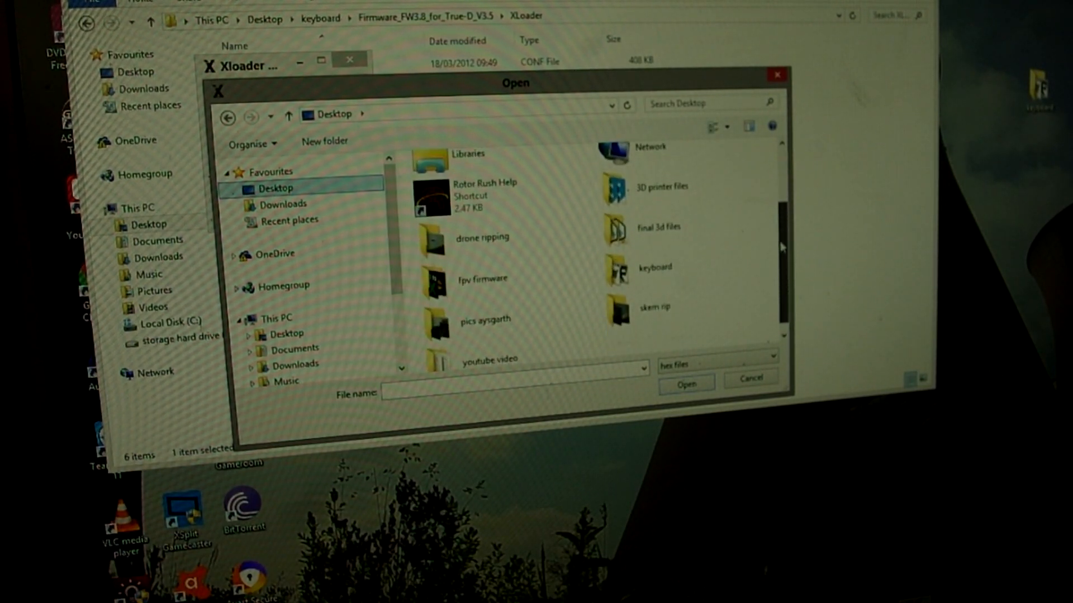
double_click(653, 262)
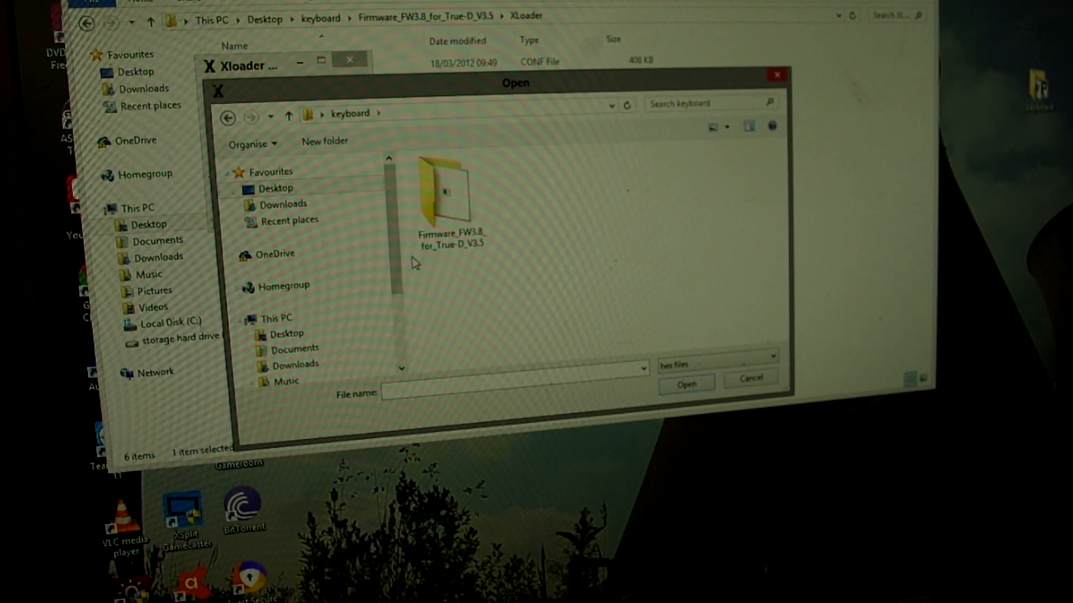
double_click(457, 203)
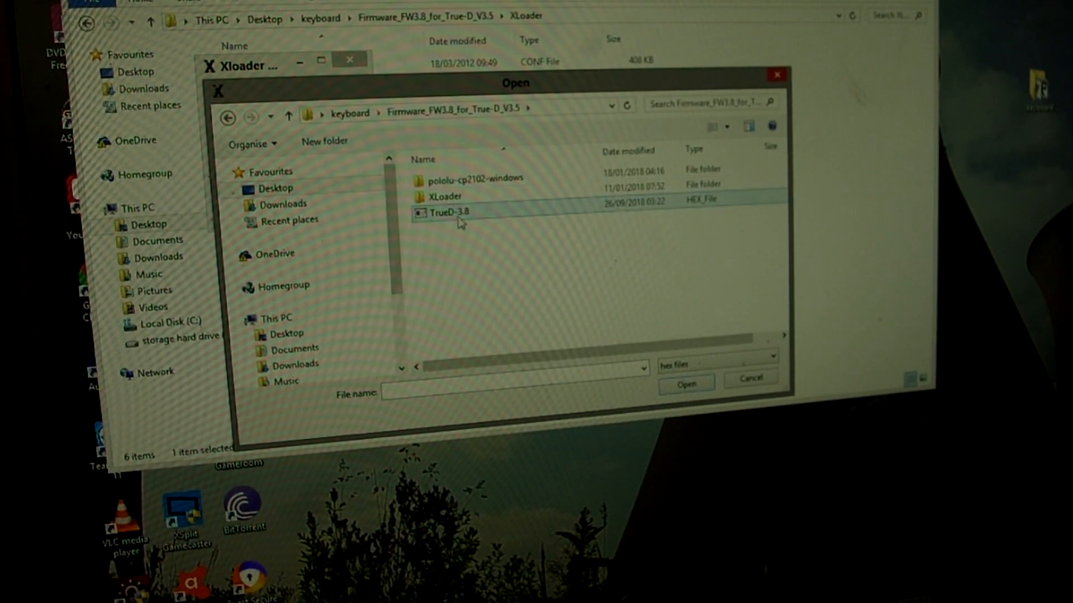
click(449, 215)
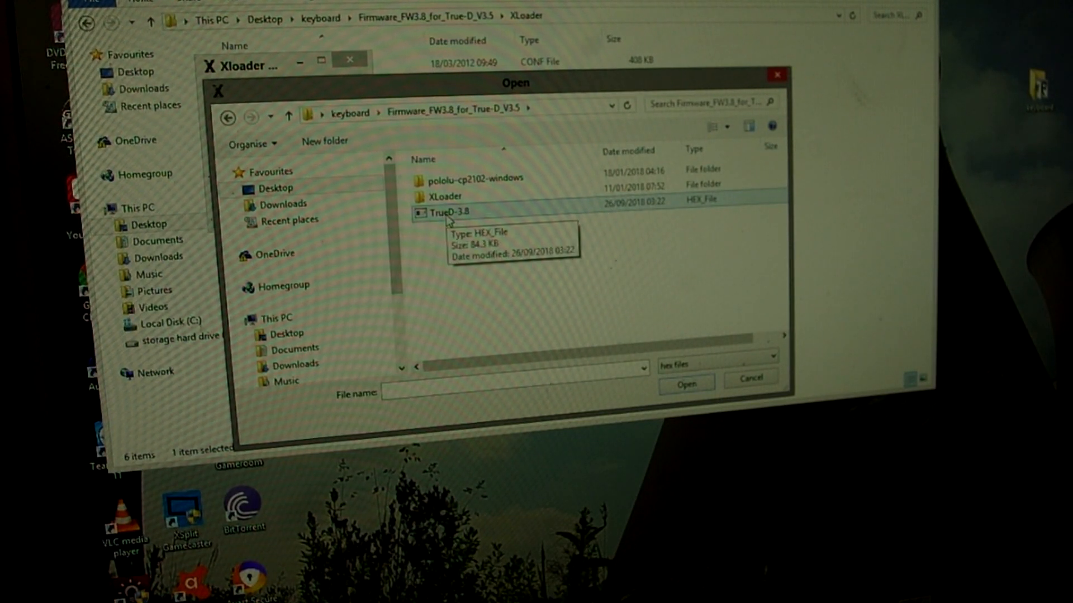
double_click(453, 215)
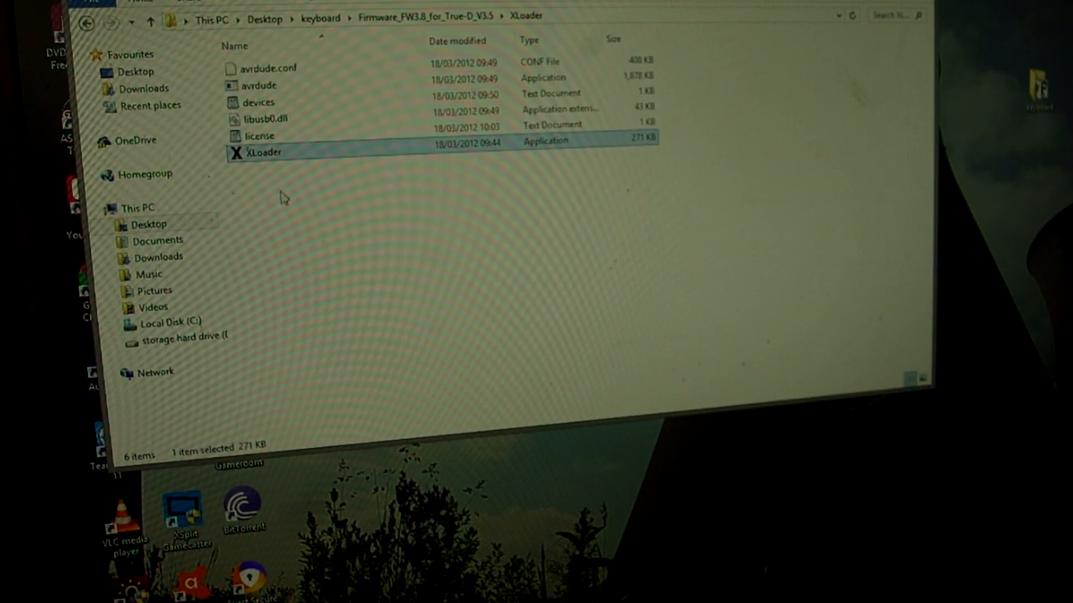
click(86, 22)
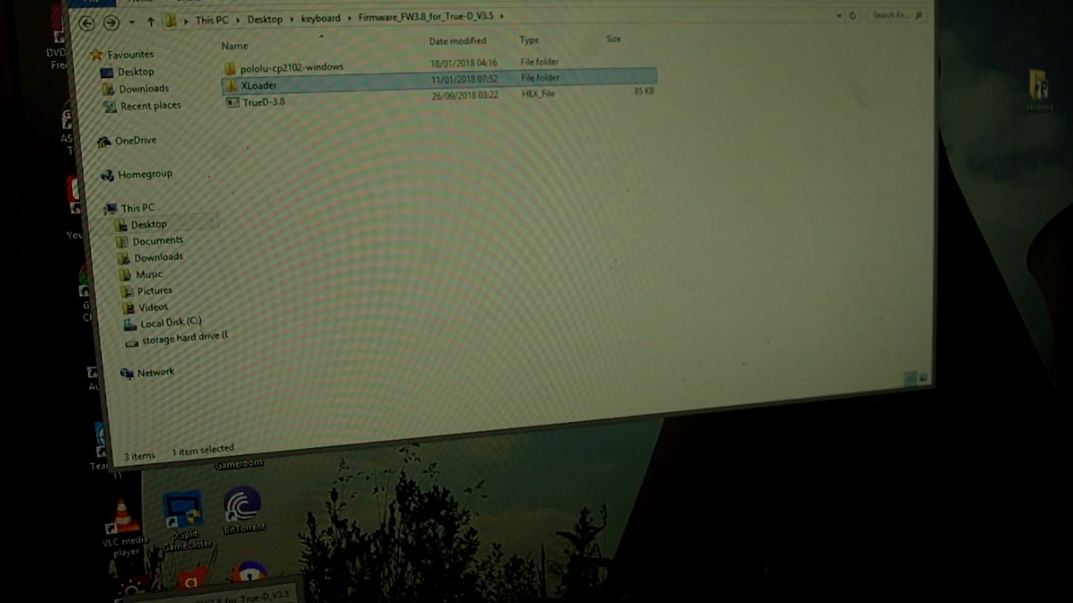
Select TrueD-3.8 and confirm it as XLoader's hex file to flash.
click(311, 587)
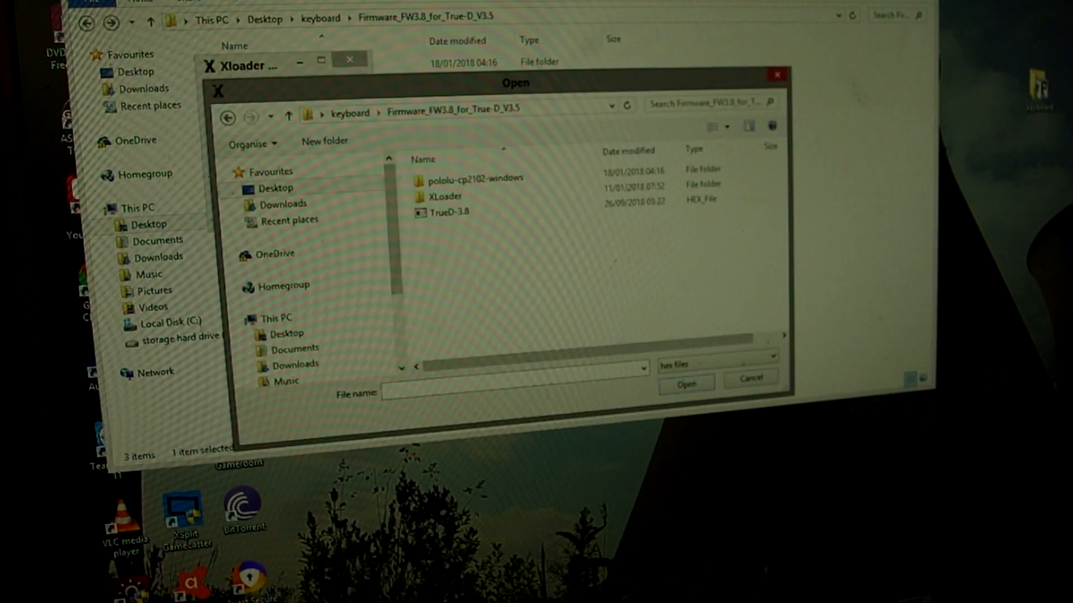
click(448, 212)
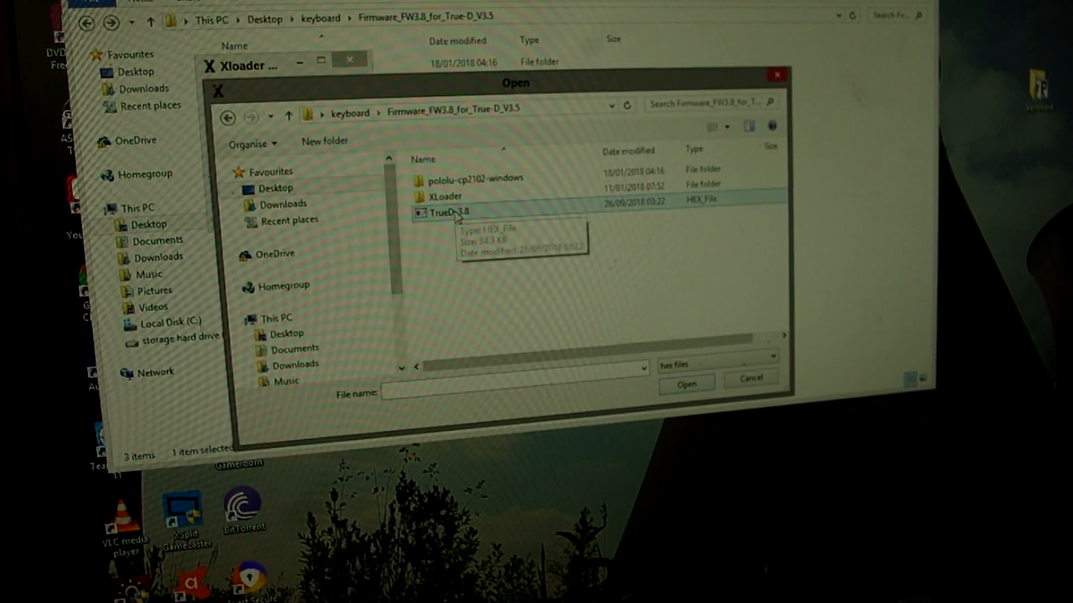
click(458, 217)
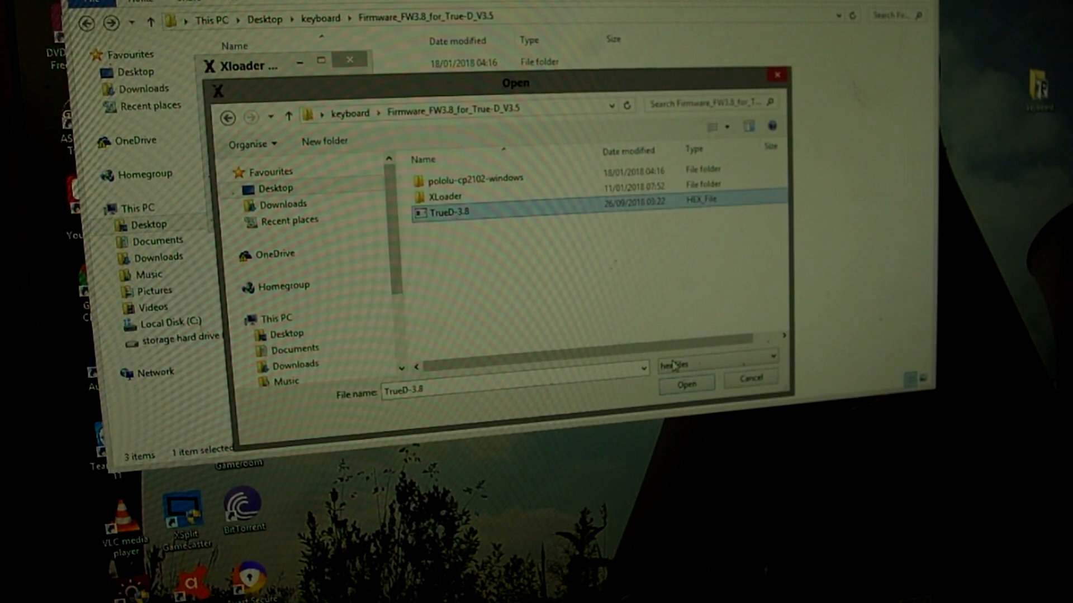
click(686, 384)
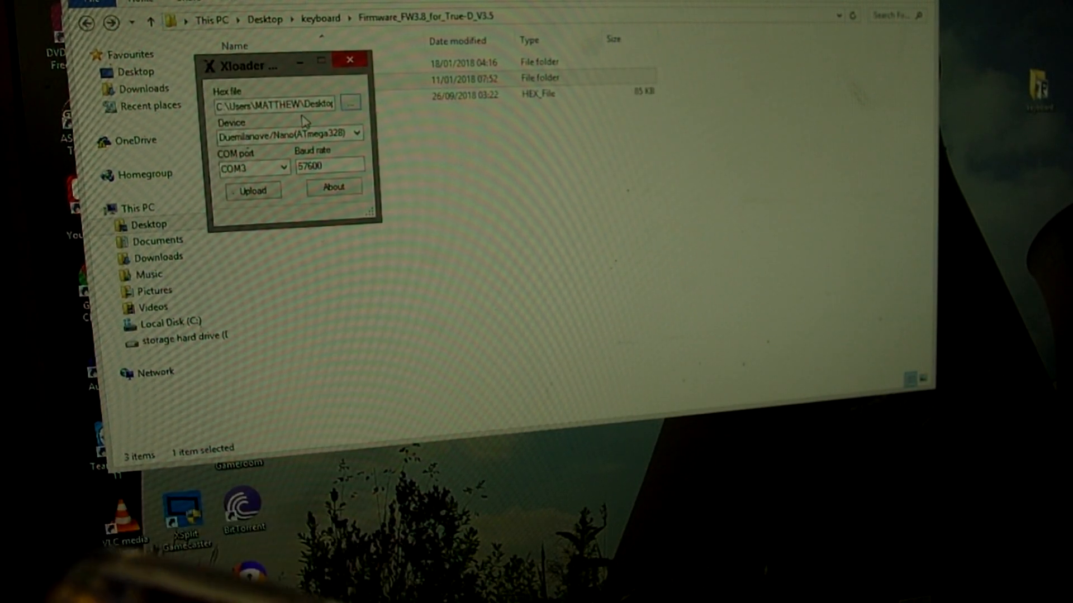
Start the upload of TrueD-3.8 to the module on COM3 at 57600.
click(254, 191)
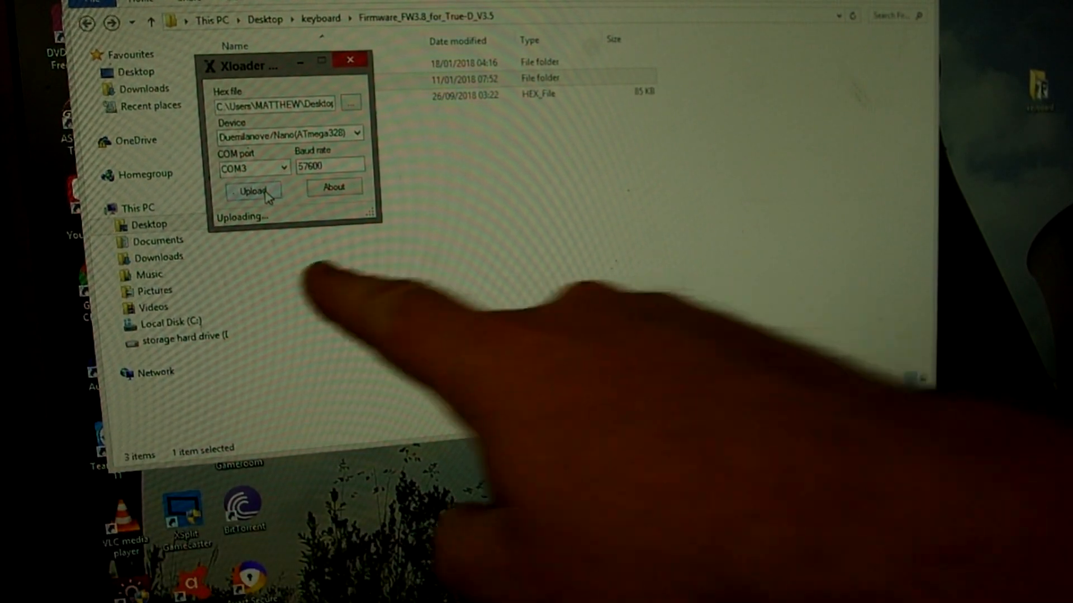